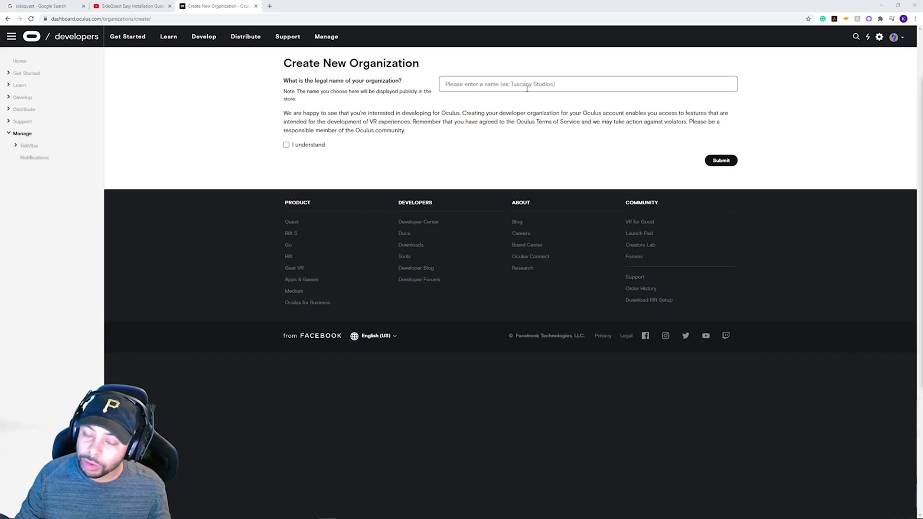
Step: Enter tekvibe as the legal name of the new organization and tick the developer acknowledgement
{"action": "left_click", "coordinate": [527, 89]}
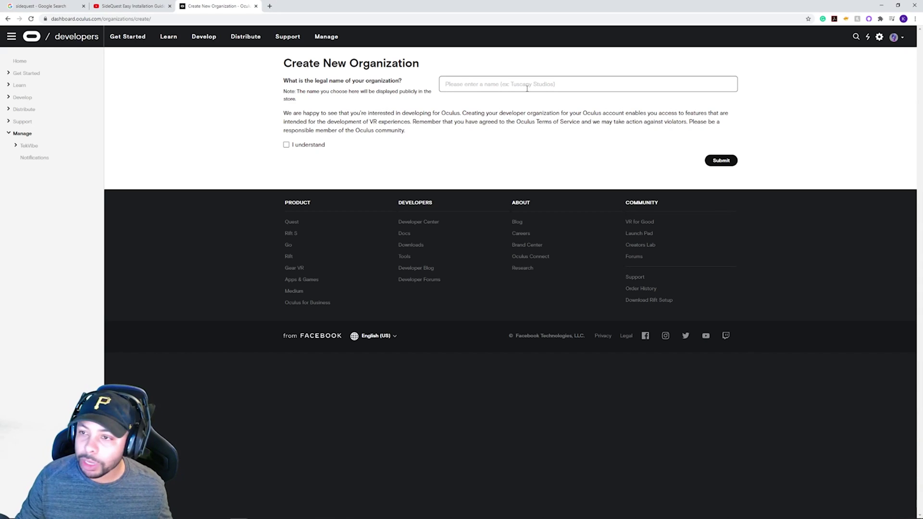
{"action": "type", "text": "tekvibe"}
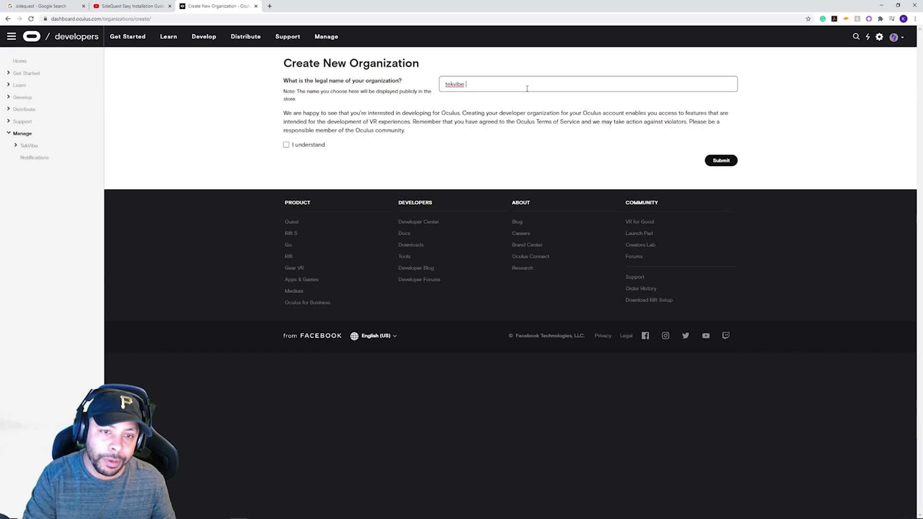
{"action": "left_click", "coordinate": [286, 145]}
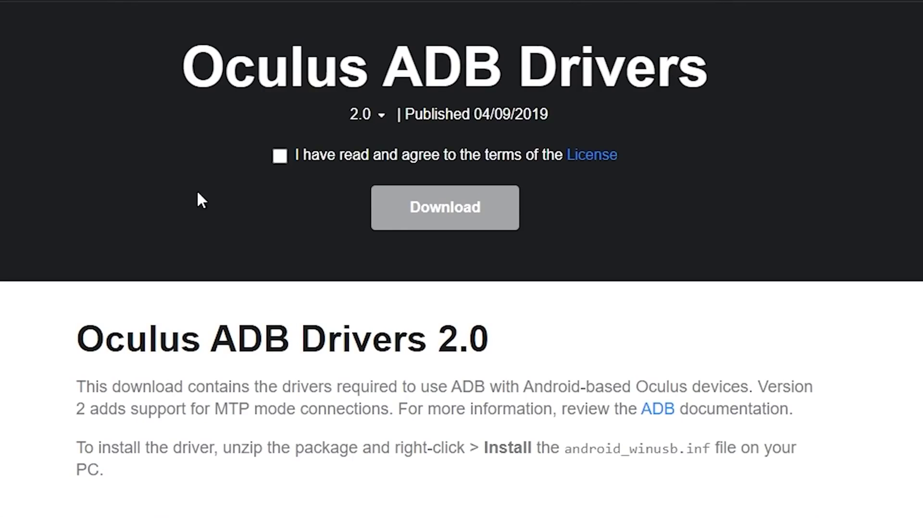
Step: Accept the licence for Oculus ADB Drivers 2.0 and extract the downloaded oculus-adb-driver-2.0 archive into the Downloads folder
{"action": "left_click", "coordinate": [278, 159]}
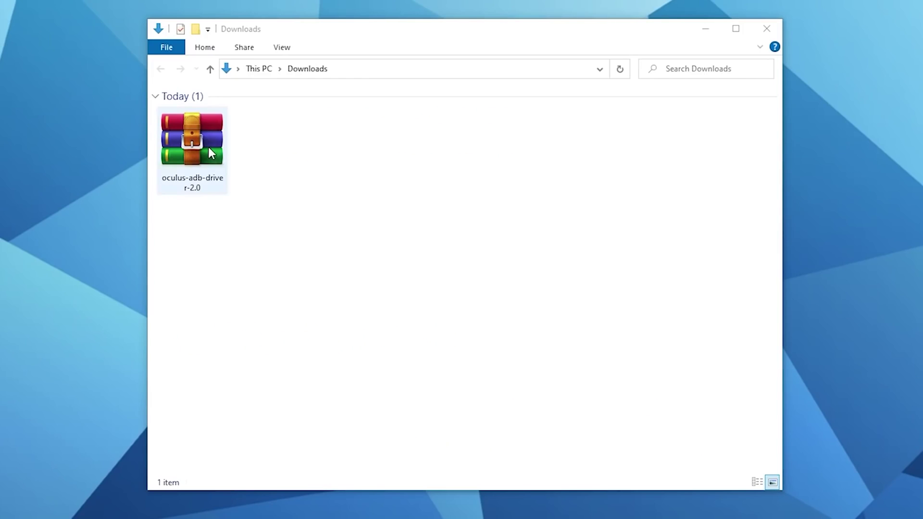
{"action": "right_click", "coordinate": [206, 145]}
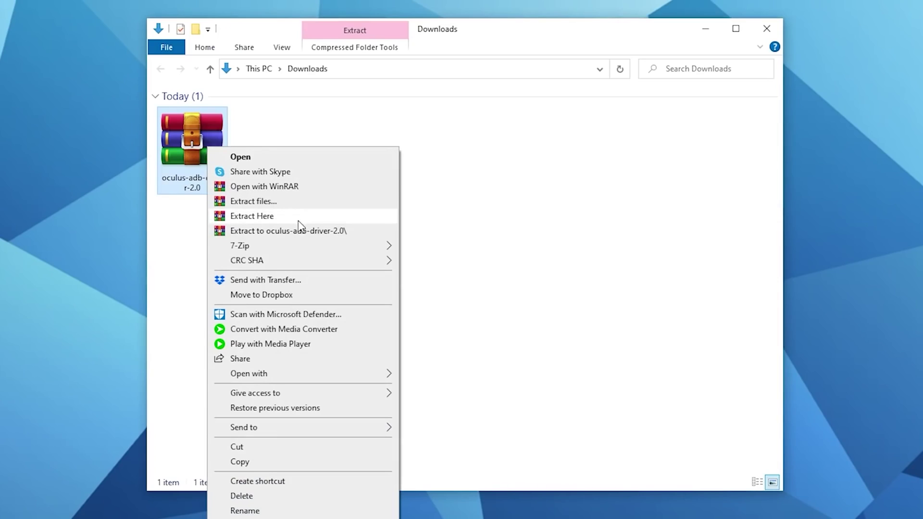
{"action": "left_click", "coordinate": [300, 218]}
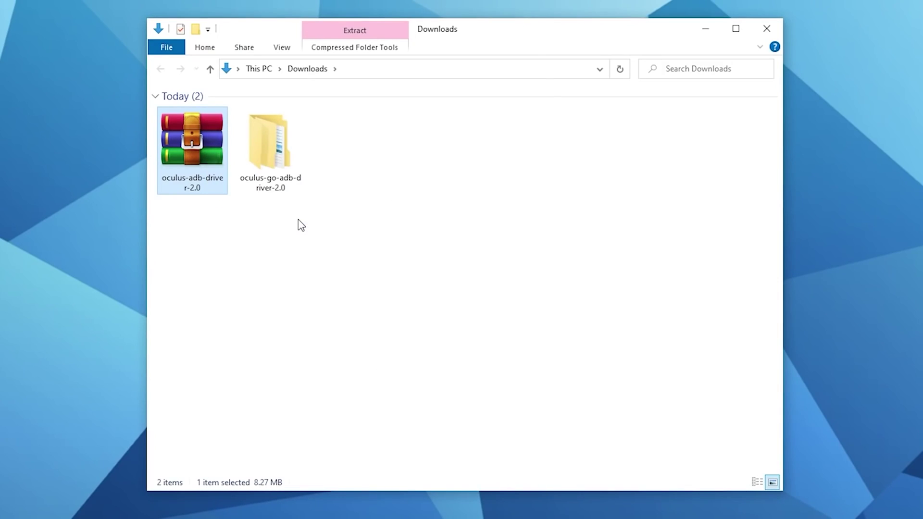
Step: Install the driver from the android_winusb file in the extracted package's usb_driver folder
{"action": "double_click", "coordinate": [278, 148]}
{"action": "double_click", "coordinate": [202, 115]}
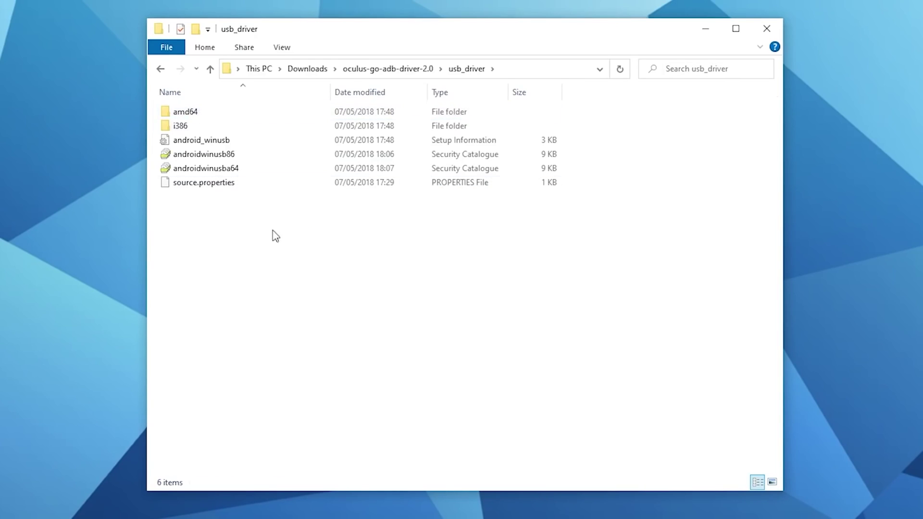
{"action": "left_click", "coordinate": [213, 147]}
{"action": "right_click", "coordinate": [213, 149]}
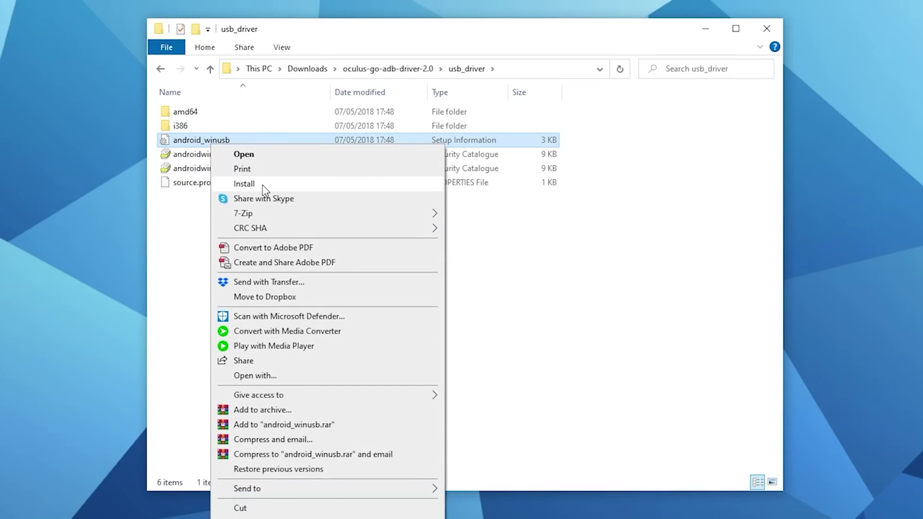
{"action": "left_click", "coordinate": [263, 189]}
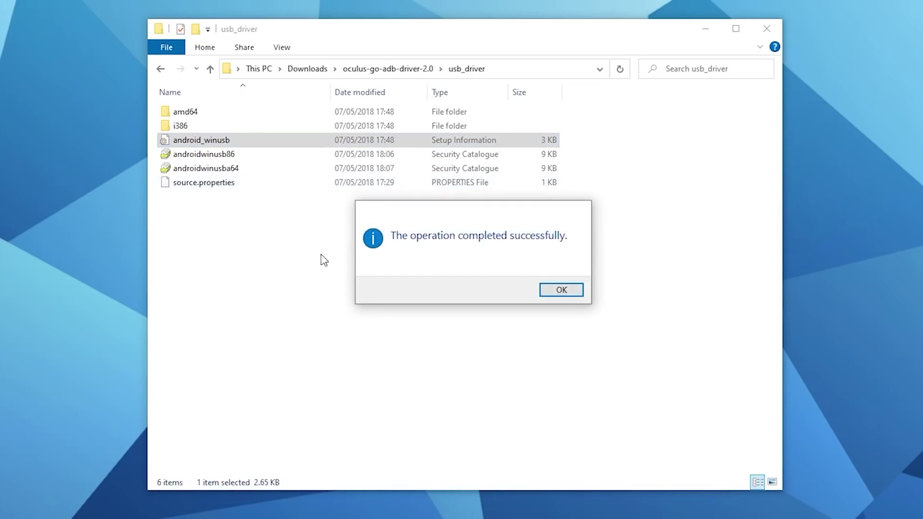
{"action": "left_click", "coordinate": [561, 291]}
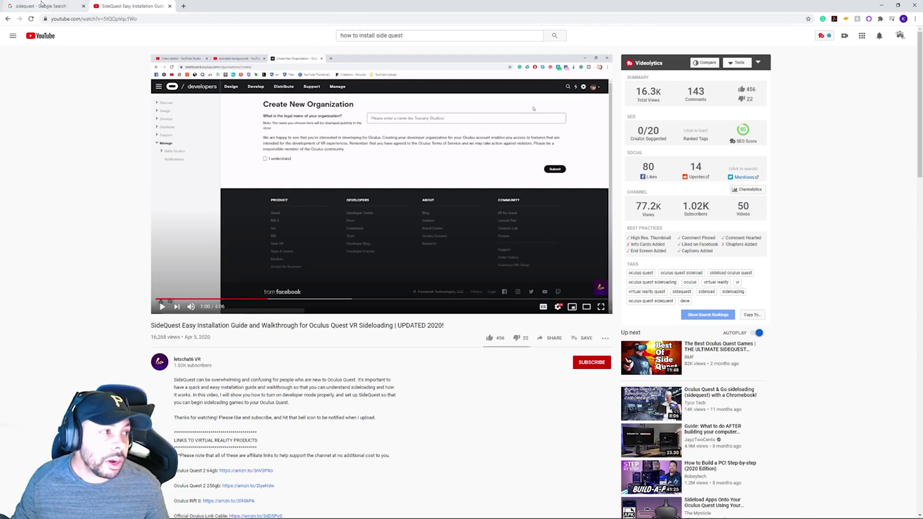
Step: Open the SideQuest website from the Google results and download SideQuest for Windows 10 x64
{"action": "left_click", "coordinate": [44, 6]}
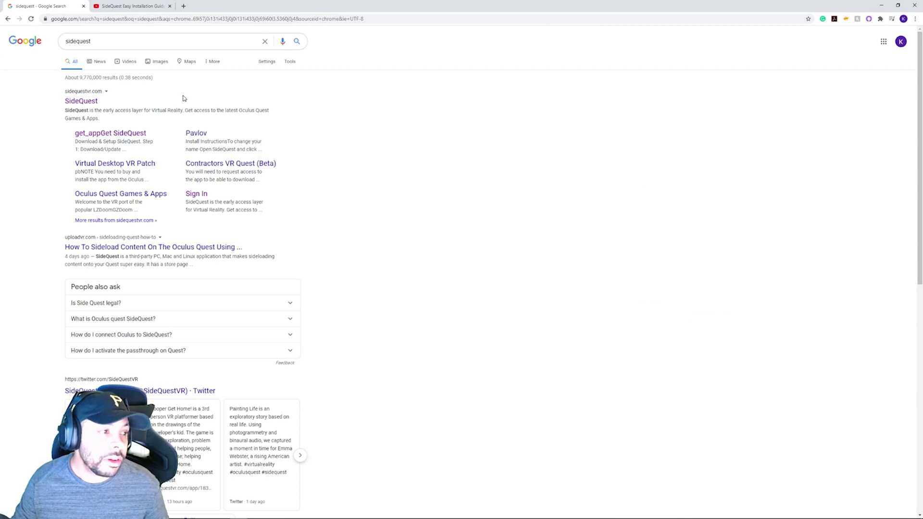
{"action": "left_click", "coordinate": [91, 100]}
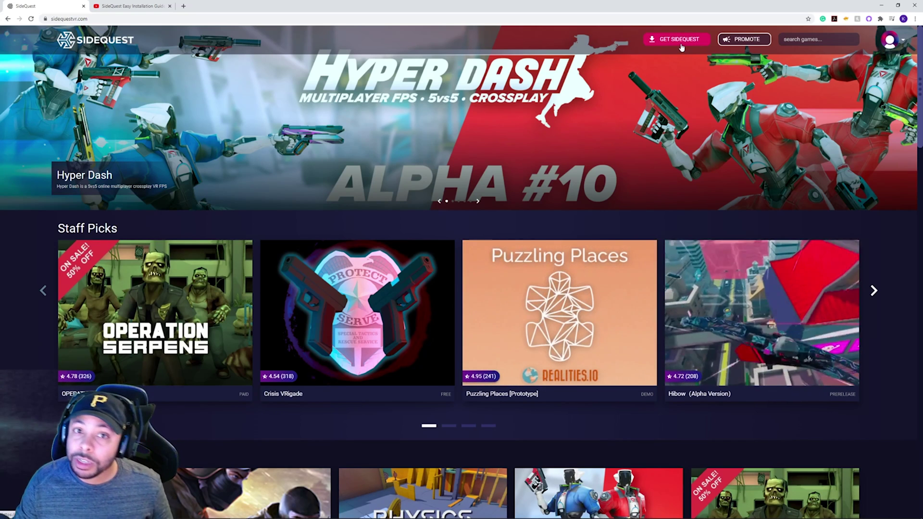
{"action": "left_click", "coordinate": [681, 43]}
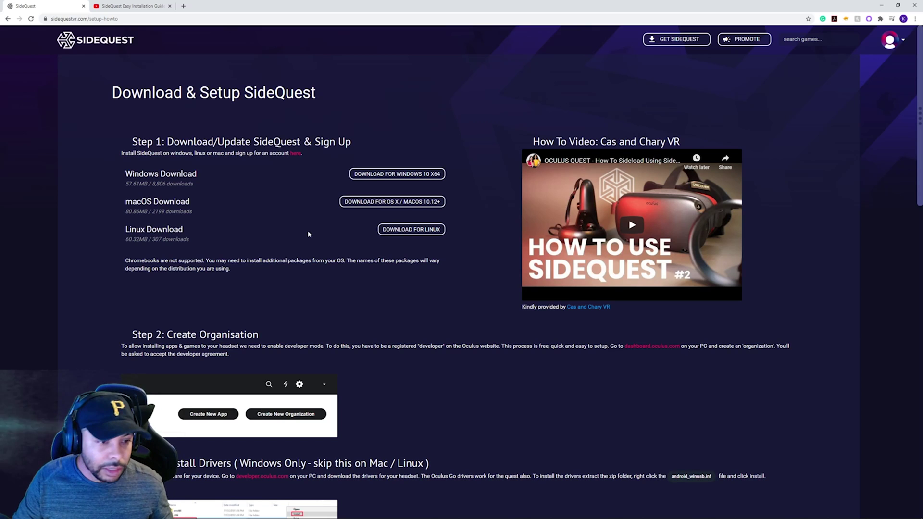
{"action": "left_click", "coordinate": [418, 175]}
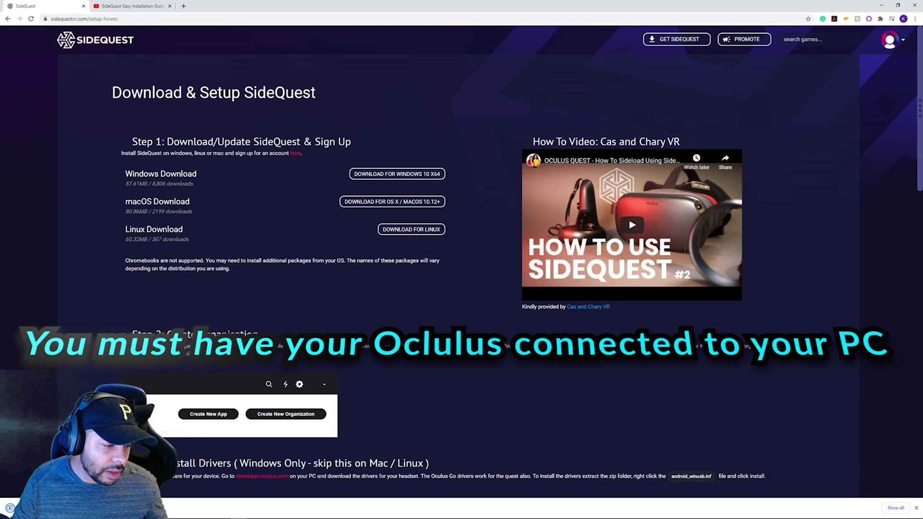
Step: Install SideQuest for the current user only and run it in a maximized window
{"action": "left_click", "coordinate": [58, 508]}
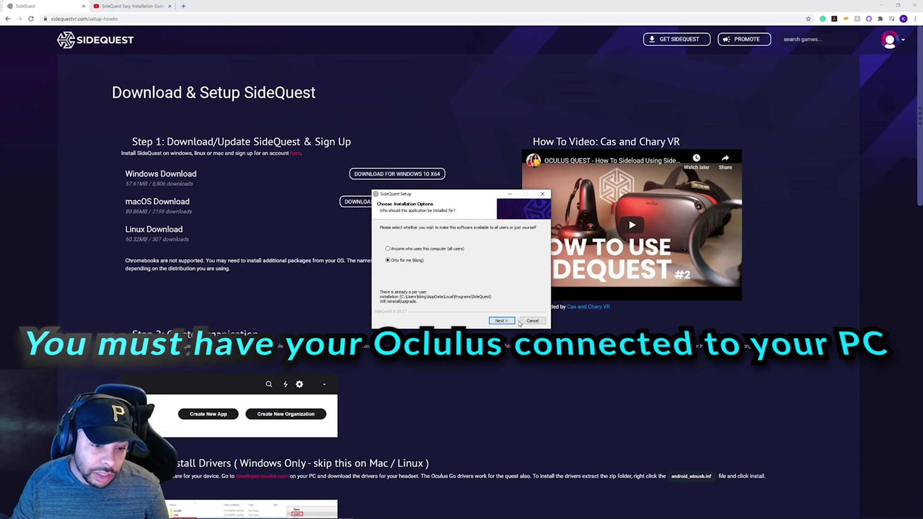
{"action": "left_click", "coordinate": [499, 322]}
{"action": "left_click", "coordinate": [499, 321]}
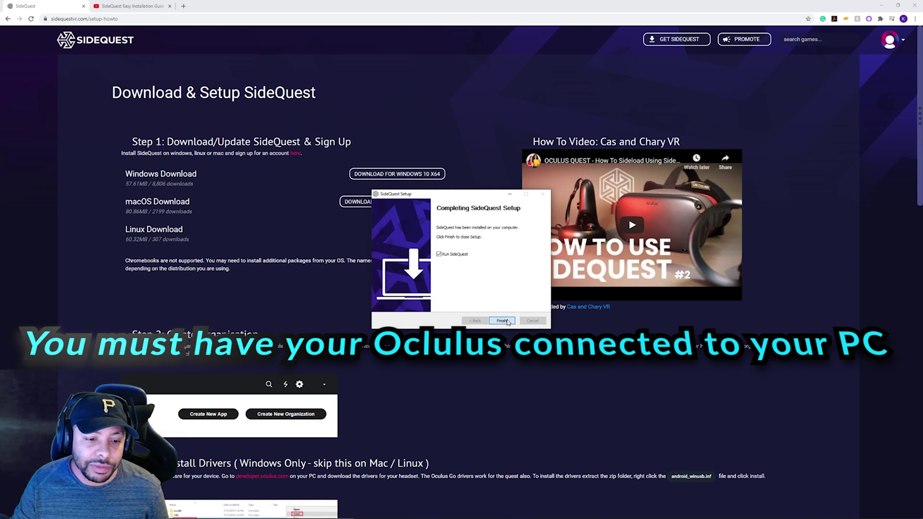
{"action": "left_click", "coordinate": [504, 322]}
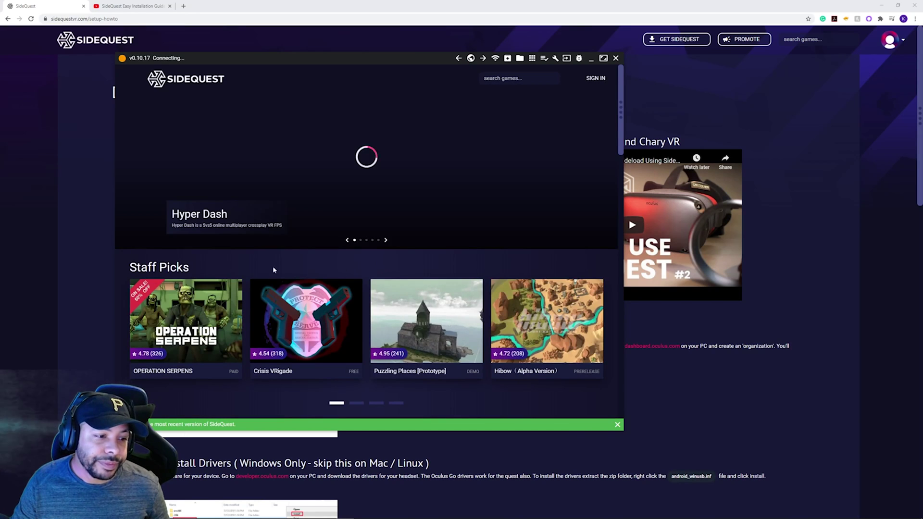
{"action": "left_click", "coordinate": [603, 58]}
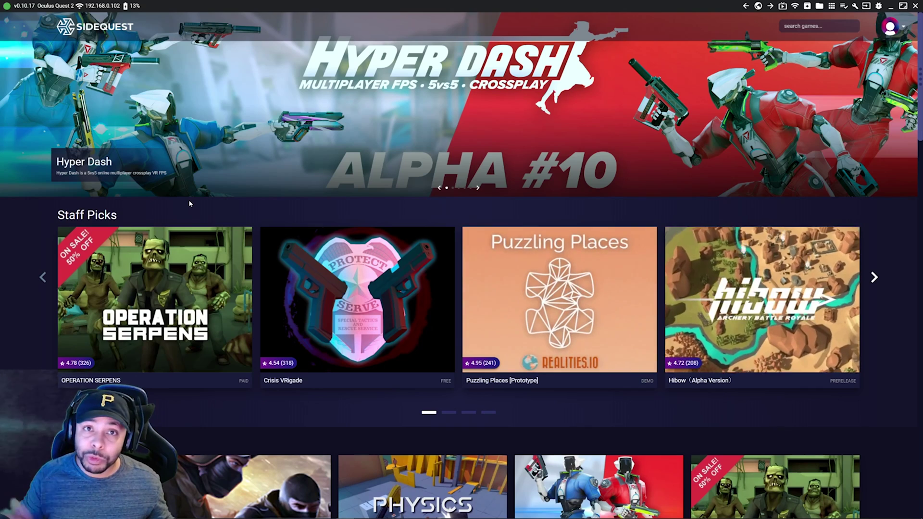
Step: Browse the staff picks and the all games & apps catalogue in SideQuest
{"action": "mouse_move", "coordinate": [214, 291]}
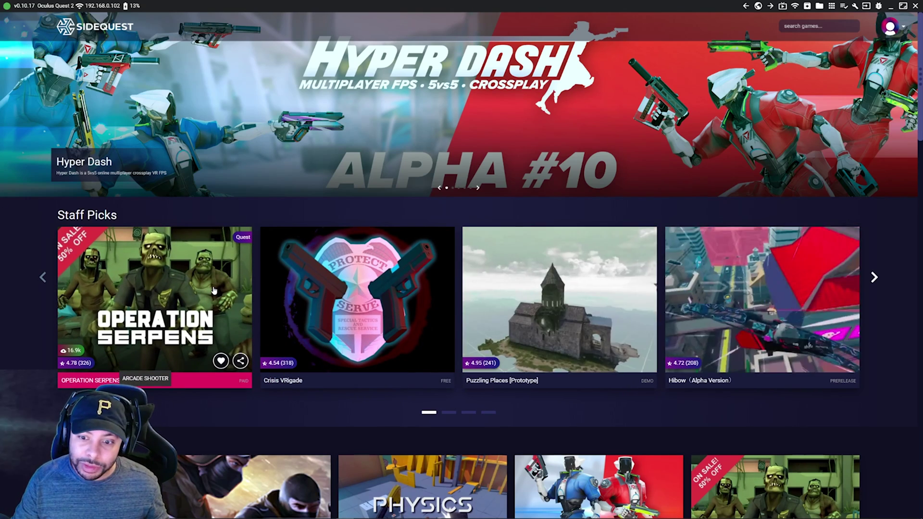
{"action": "scroll", "coordinate": [774, 224], "scroll_direction": "down", "scroll_amount": 3}
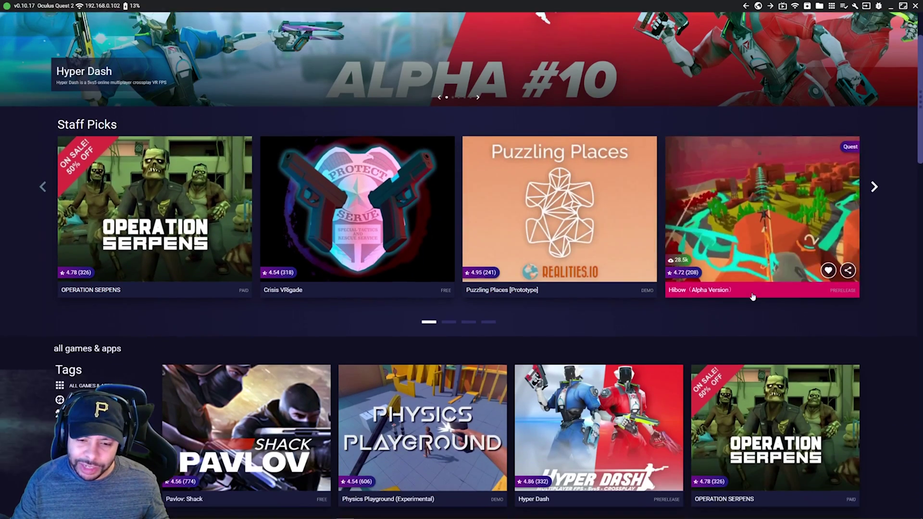
{"action": "mouse_move", "coordinate": [769, 216]}
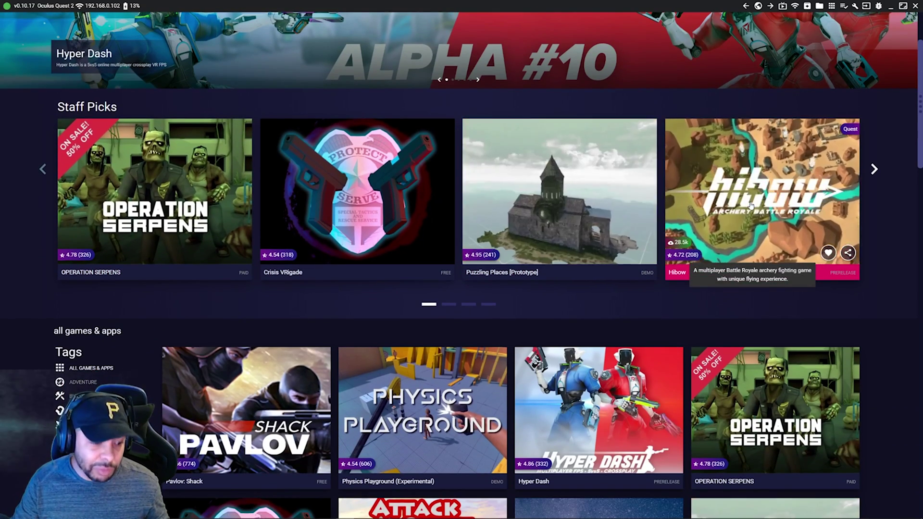
{"action": "scroll", "coordinate": [368, 327], "scroll_direction": "down", "scroll_amount": 2}
{"action": "scroll", "coordinate": [369, 327], "scroll_direction": "down", "scroll_amount": 2}
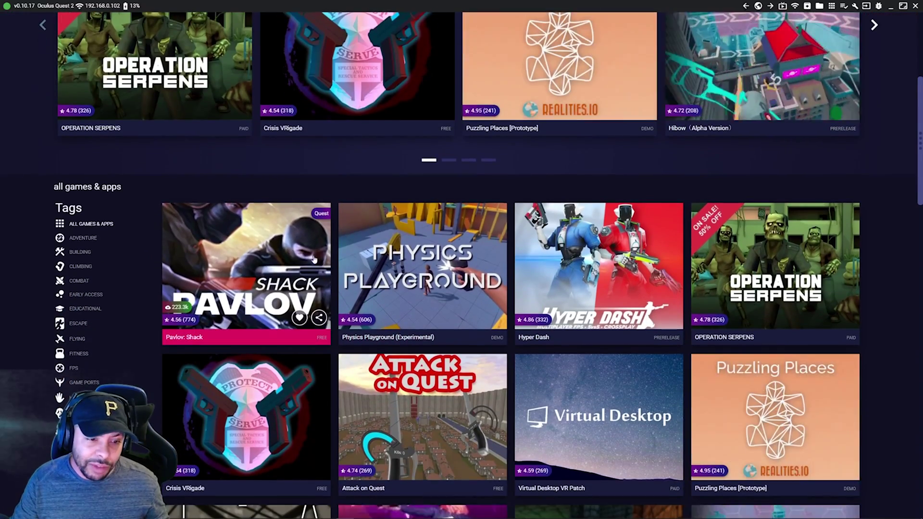
{"action": "scroll", "coordinate": [433, 317], "scroll_direction": "down", "scroll_amount": 1}
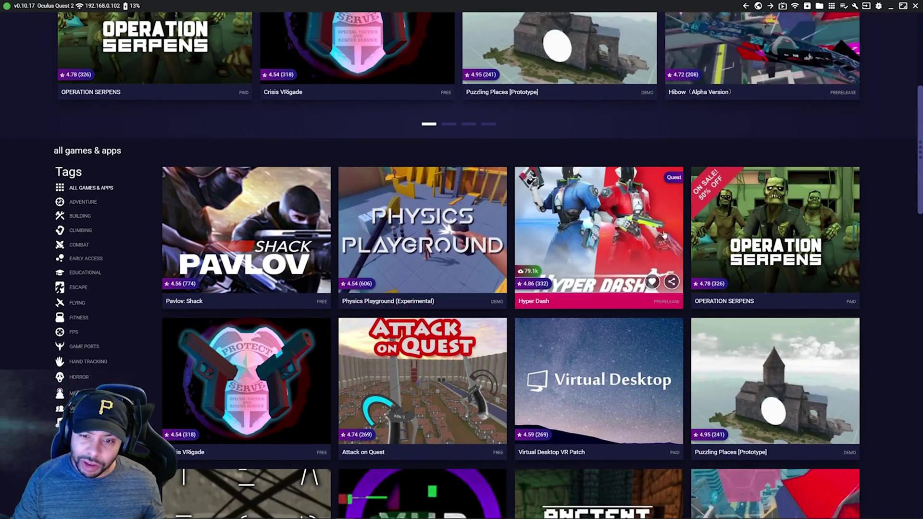
{"action": "scroll", "coordinate": [418, 320], "scroll_direction": "down", "scroll_amount": 2}
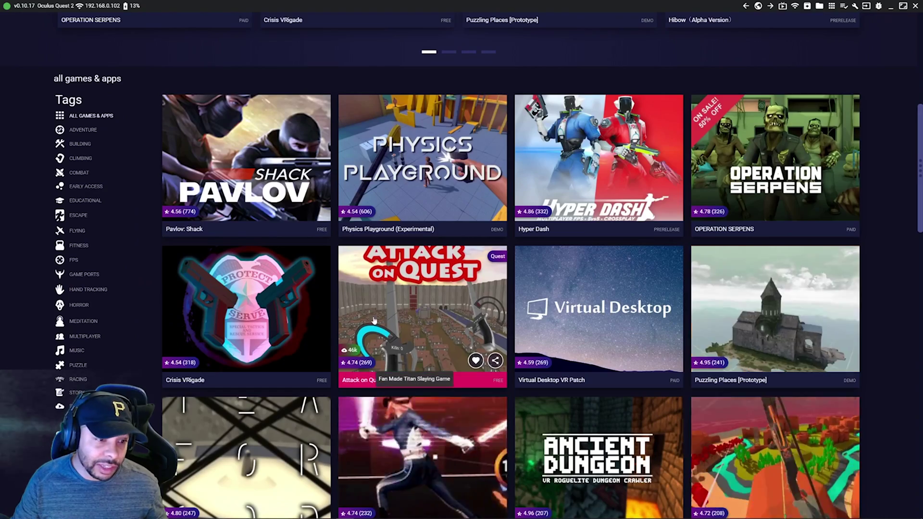
{"action": "scroll", "coordinate": [286, 320], "scroll_direction": "down", "scroll_amount": 1}
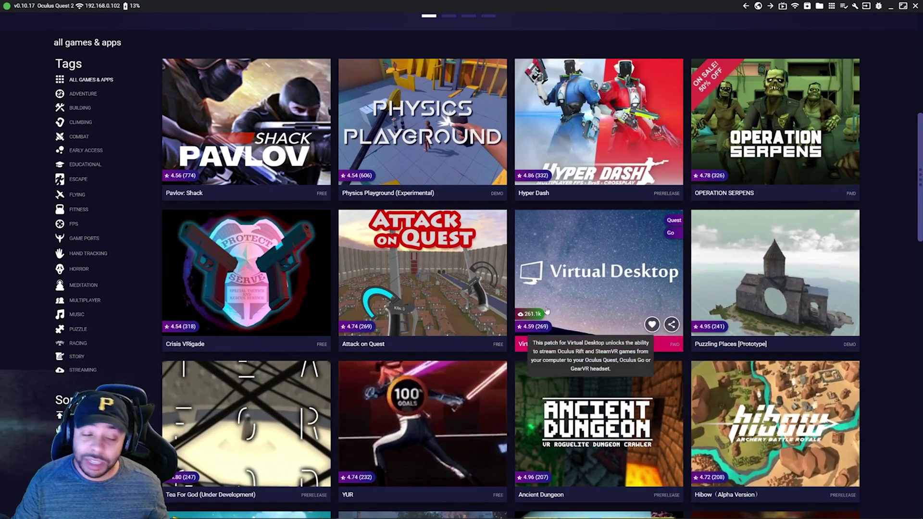
{"action": "scroll", "coordinate": [360, 307], "scroll_direction": "down", "scroll_amount": 3}
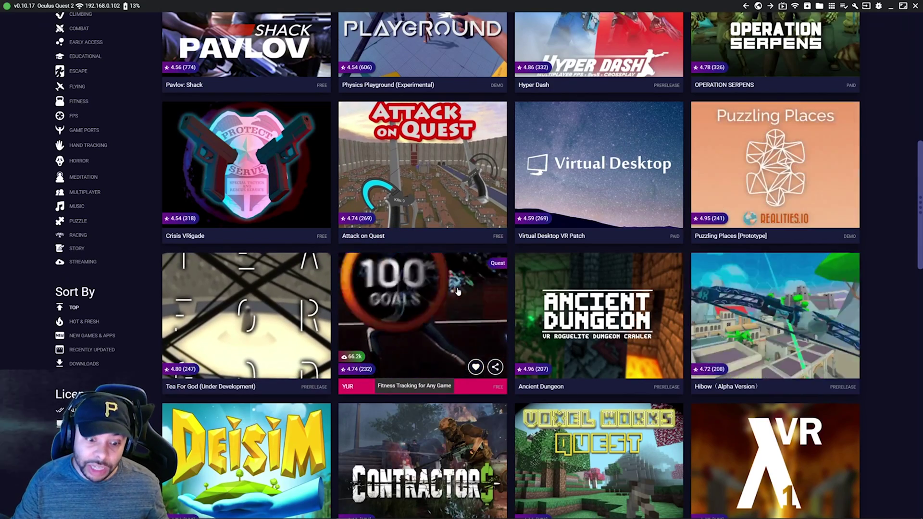
{"action": "scroll", "coordinate": [459, 291], "scroll_direction": "down", "scroll_amount": 3}
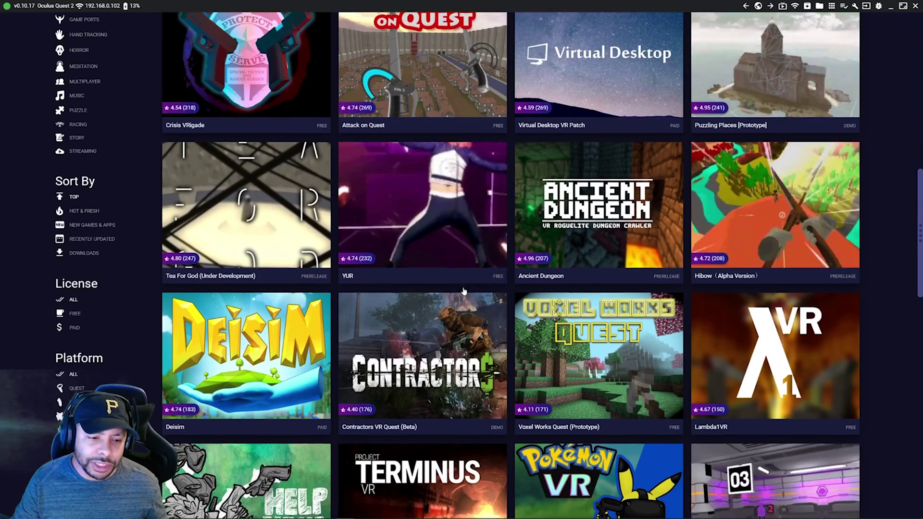
{"action": "scroll", "coordinate": [459, 292], "scroll_direction": "down", "scroll_amount": 3}
{"action": "mouse_move", "coordinate": [456, 293]}
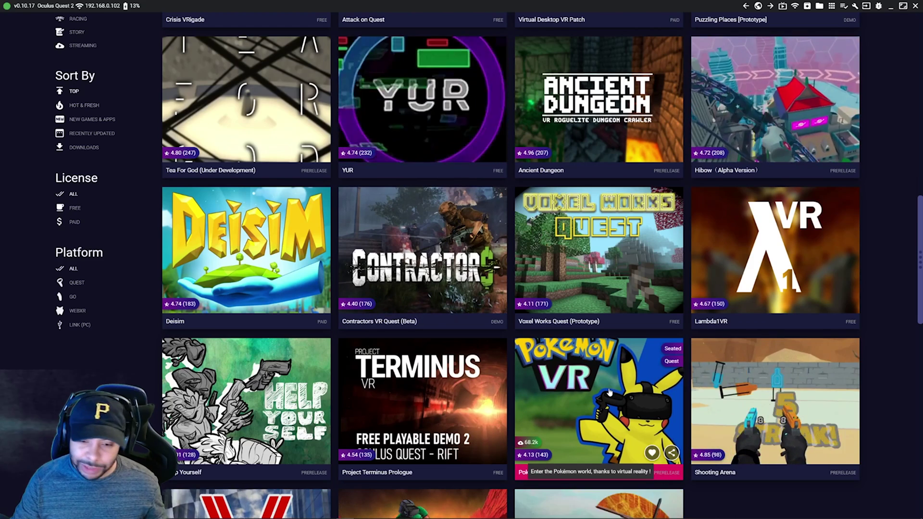
Step: Install Pokémon VR to the headset from its game page and open the task list
{"action": "left_click", "coordinate": [610, 392]}
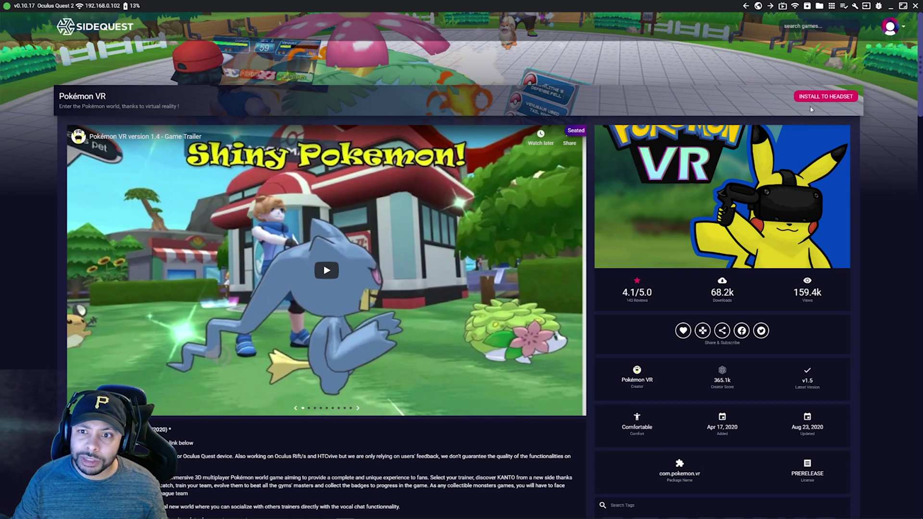
{"action": "left_click", "coordinate": [822, 97]}
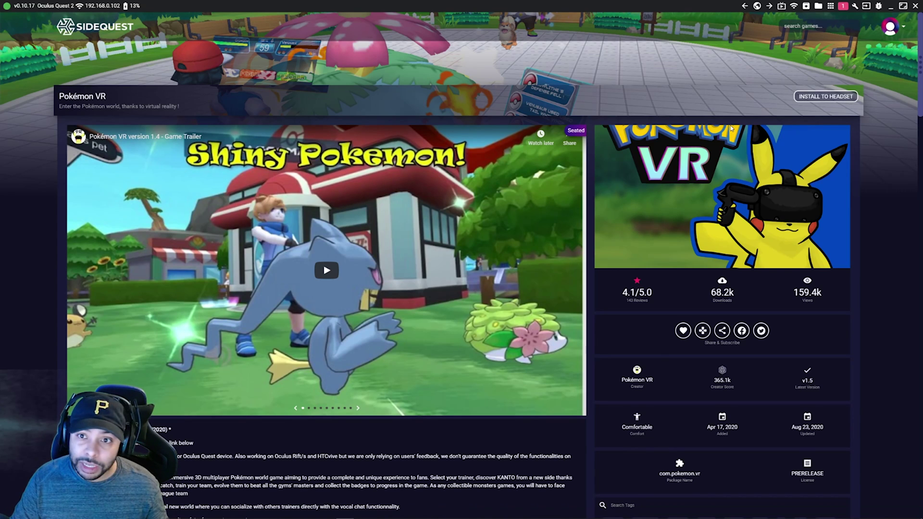
{"action": "left_click", "coordinate": [843, 6]}
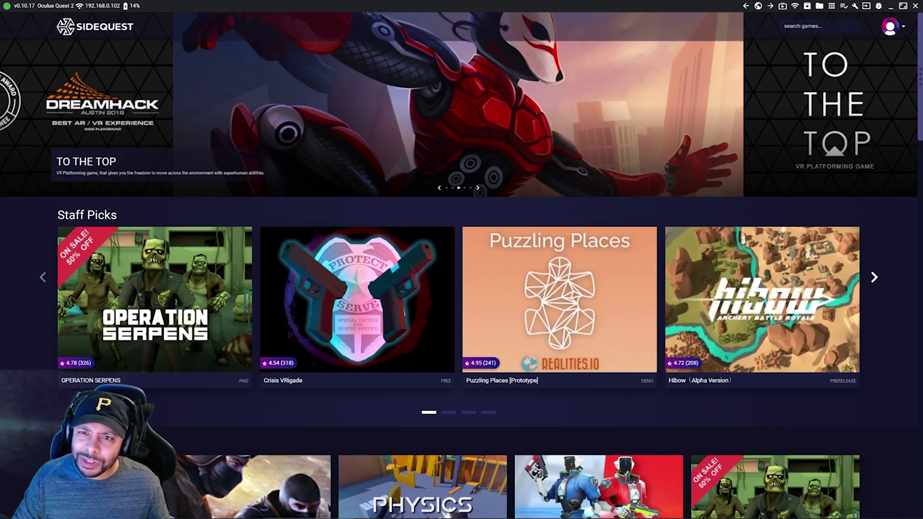
Step: Open the QuestZDoom page from the all games & apps catalogue
{"action": "type", "text": "dash"}
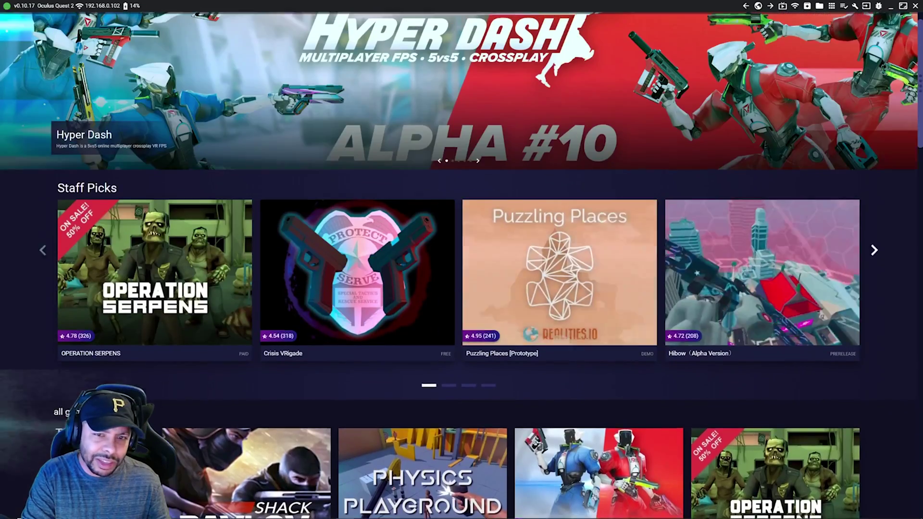
{"action": "scroll", "coordinate": [305, 326], "scroll_direction": "down", "scroll_amount": 8}
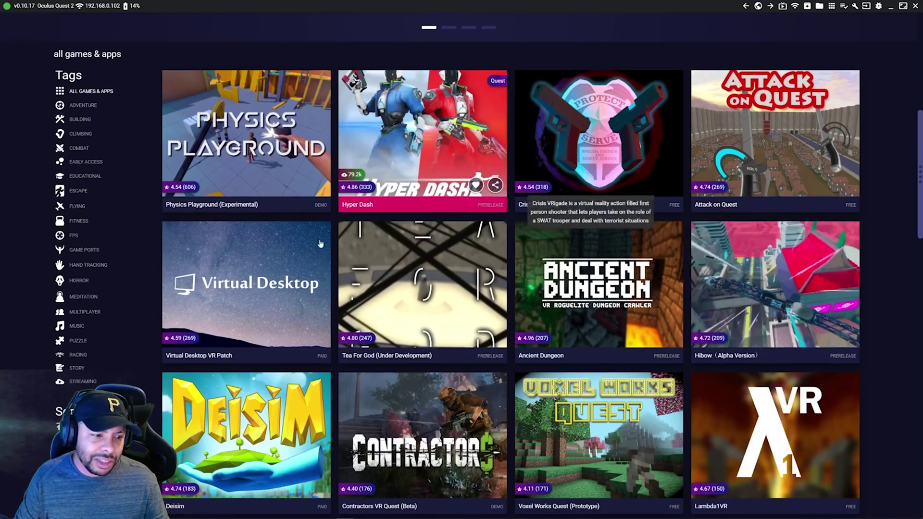
{"action": "scroll", "coordinate": [514, 337], "scroll_direction": "down", "scroll_amount": 5}
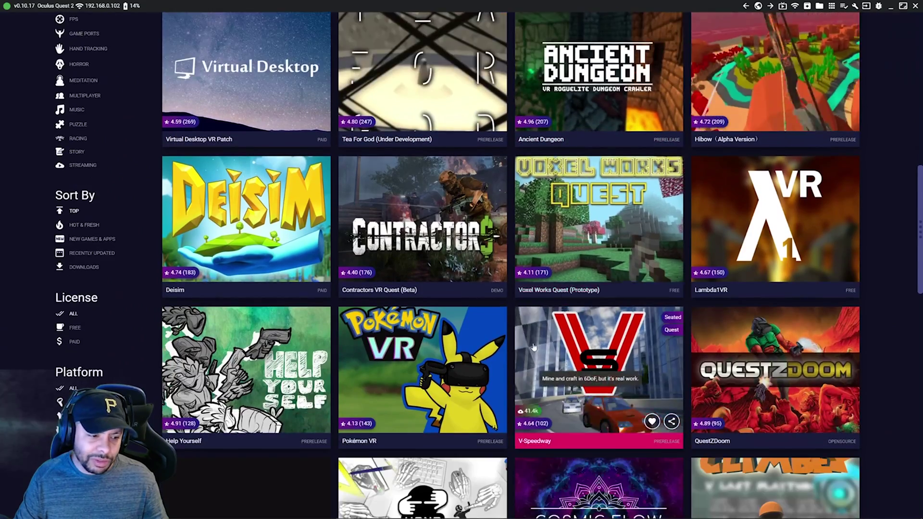
{"action": "scroll", "coordinate": [534, 347], "scroll_direction": "down", "scroll_amount": 5}
{"action": "left_click", "coordinate": [815, 184]}
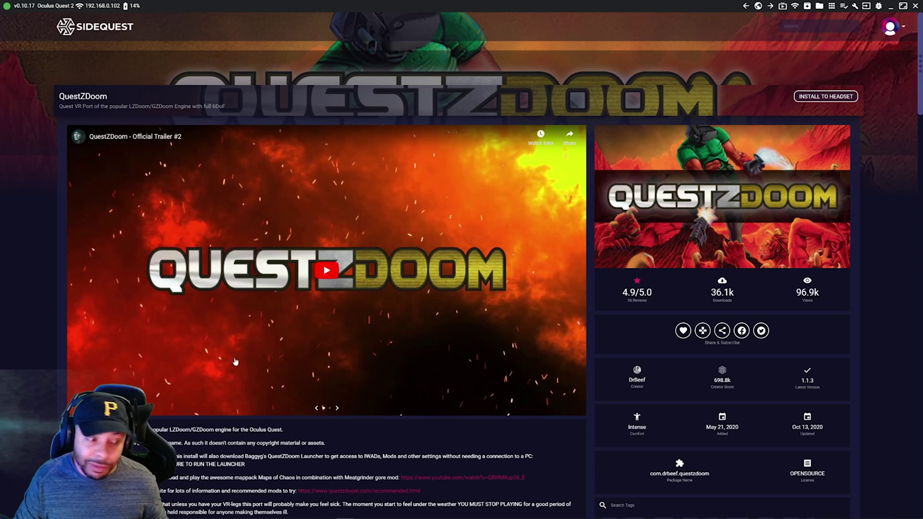
Step: Play the official QuestZDoom trailer, pause it and leave the game page for the SideQuest home page
{"action": "left_click", "coordinate": [325, 273]}
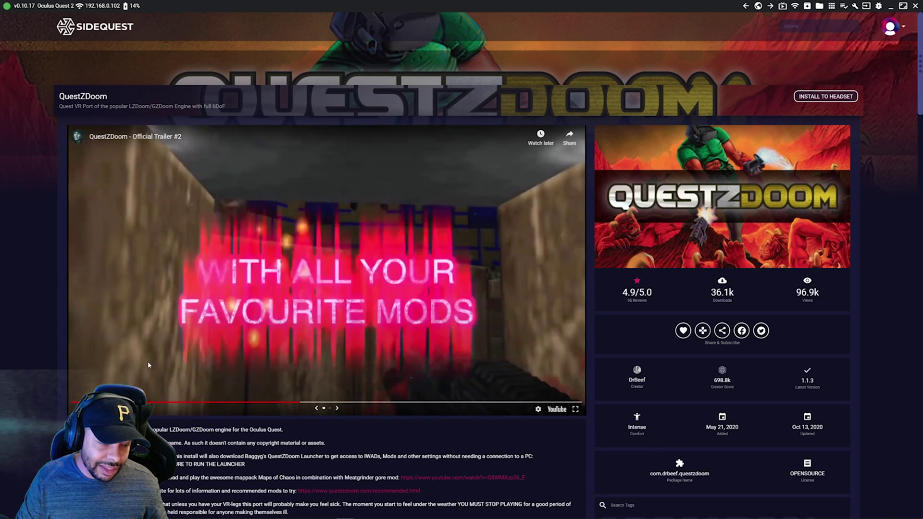
{"action": "left_click", "coordinate": [81, 409]}
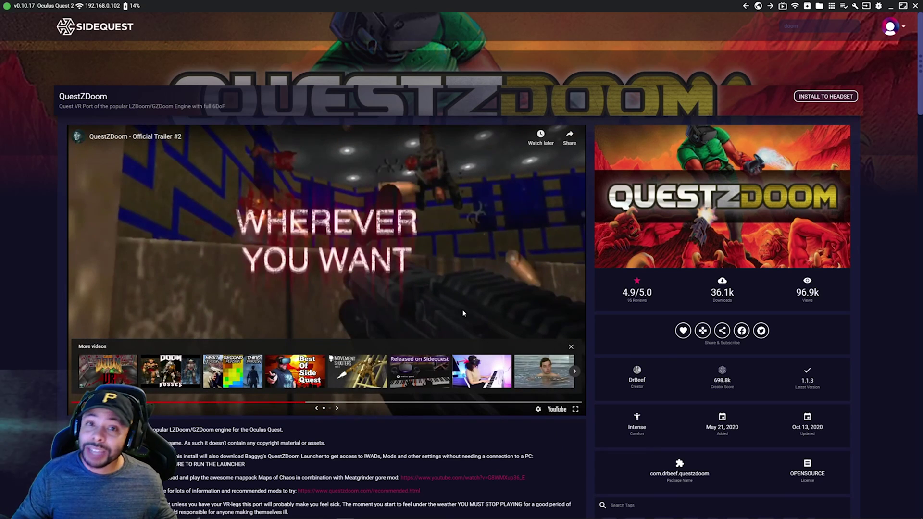
{"action": "left_click", "coordinate": [96, 28]}
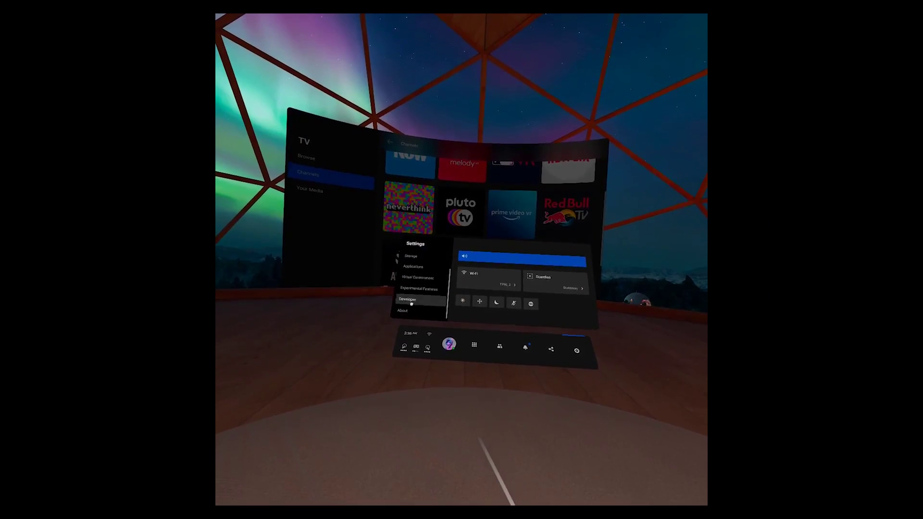
Step: Switch to the headset's Apps library, filter it to Unknown Sources and go through the list of sideloaded apps
{"action": "scroll", "coordinate": [413, 288], "scroll_direction": "up", "scroll_amount": 3}
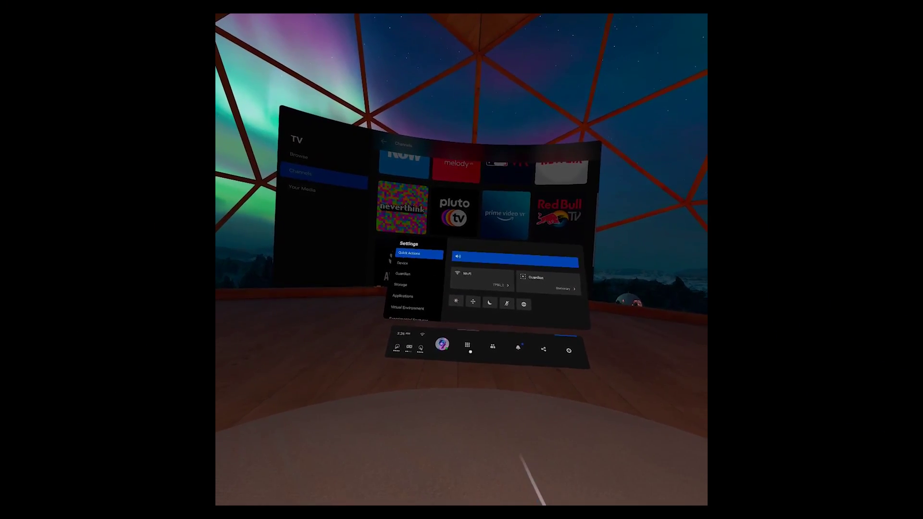
{"action": "left_click", "coordinate": [467, 346]}
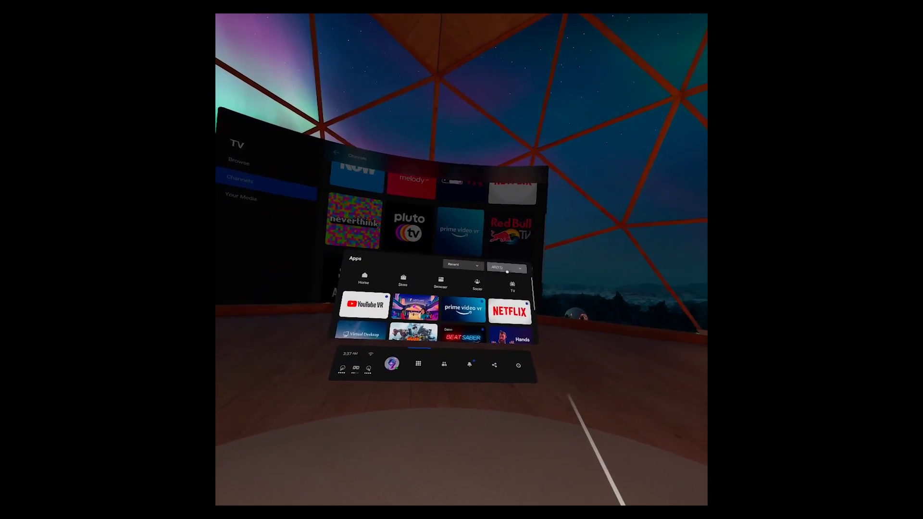
{"action": "left_click", "coordinate": [507, 270]}
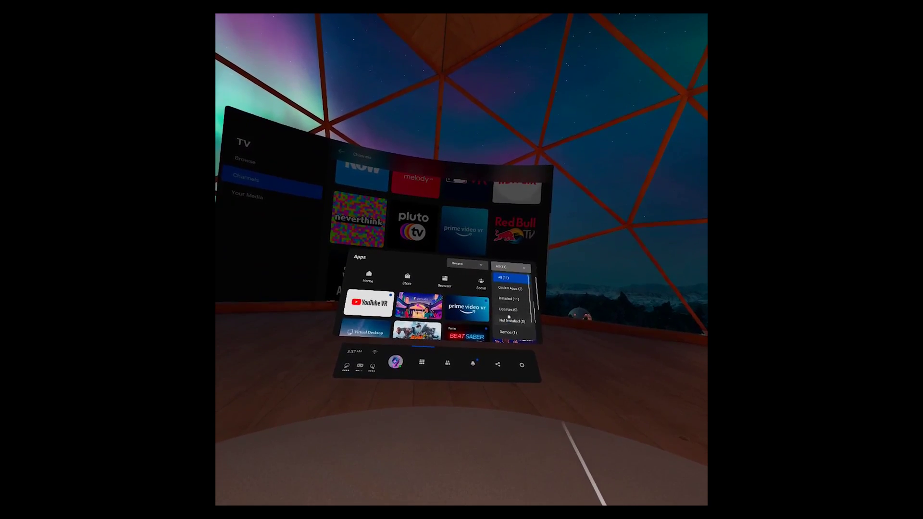
{"action": "left_click", "coordinate": [511, 334]}
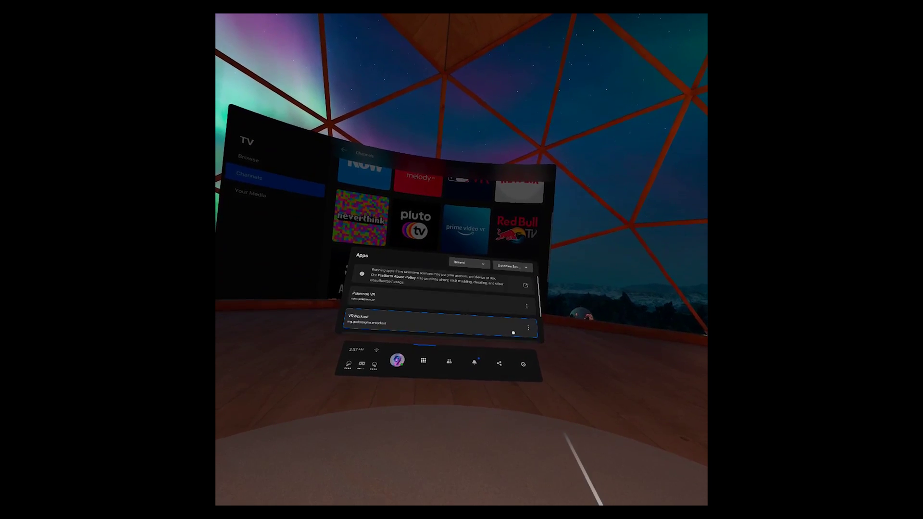
{"action": "scroll", "coordinate": [433, 308], "scroll_direction": "down", "scroll_amount": 3}
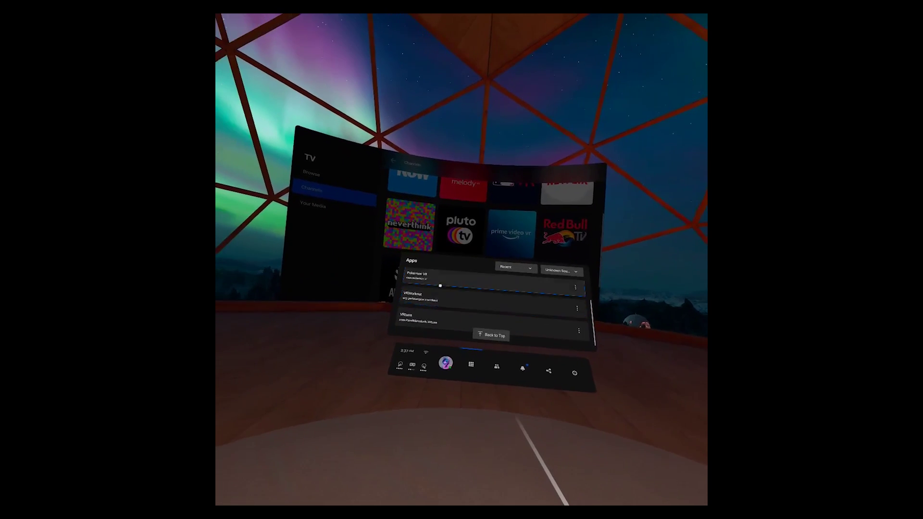